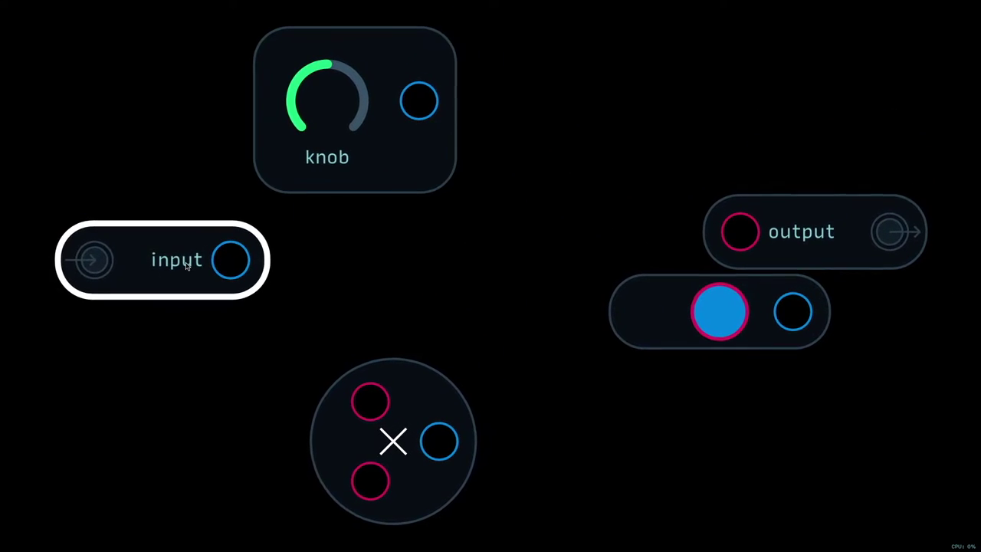
# - Blank out the names of the input node and the knob node
pyautogui.rightClick(170, 270)
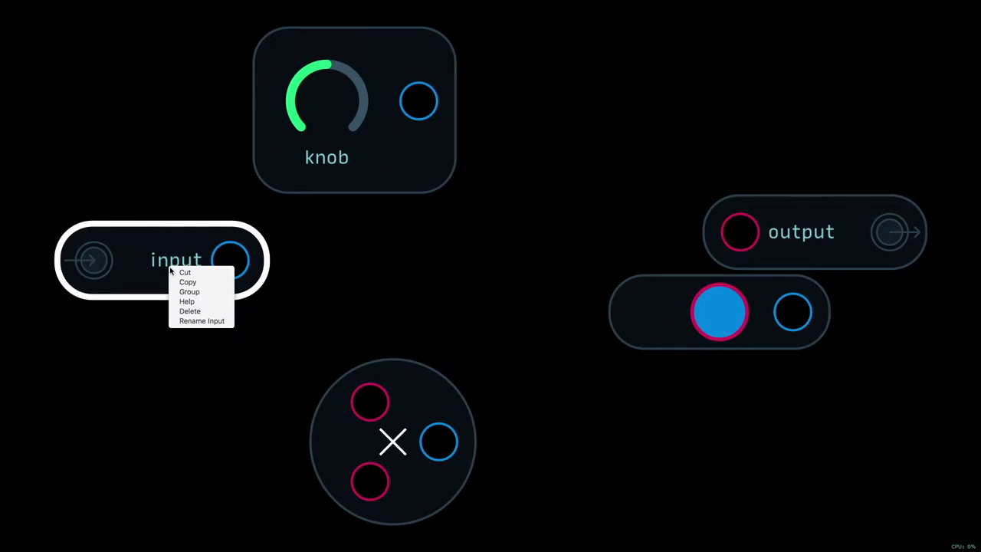
pyautogui.click(176, 322)
pyautogui.press('Return')
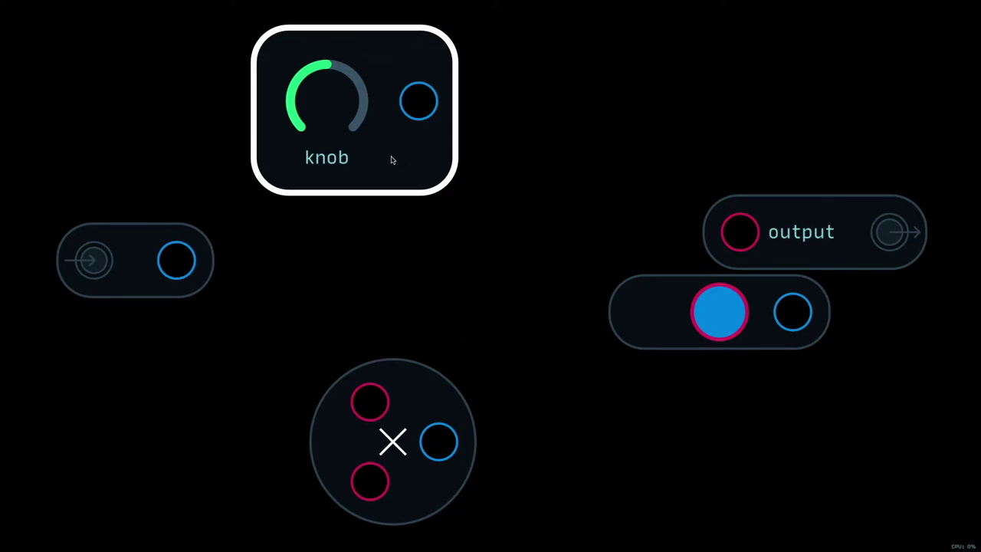
pyautogui.rightClick(391, 162)
pyautogui.click(421, 214)
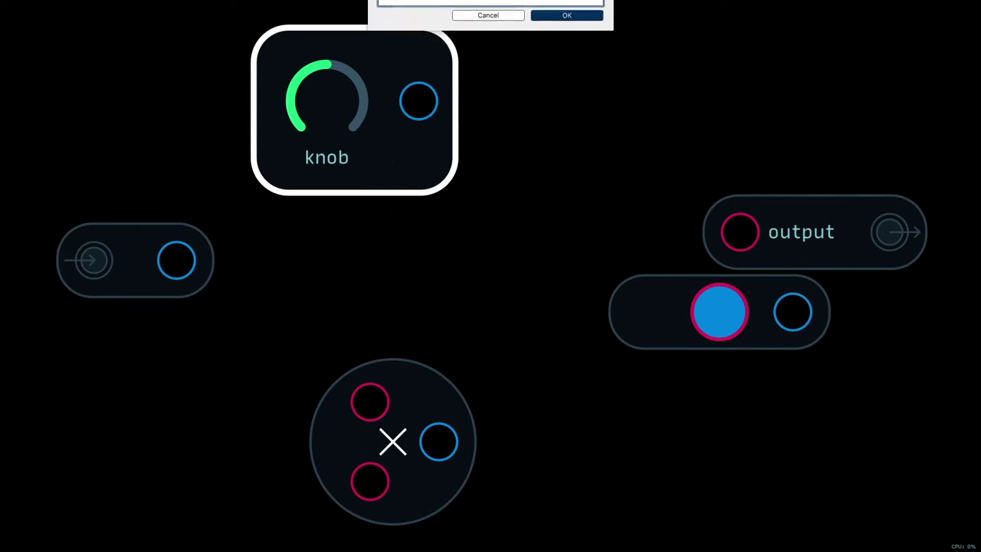
pyautogui.press('Return')
# - Blank out the output node's name
pyautogui.rightClick(392, 196)
pyautogui.moveTo(394, 198)
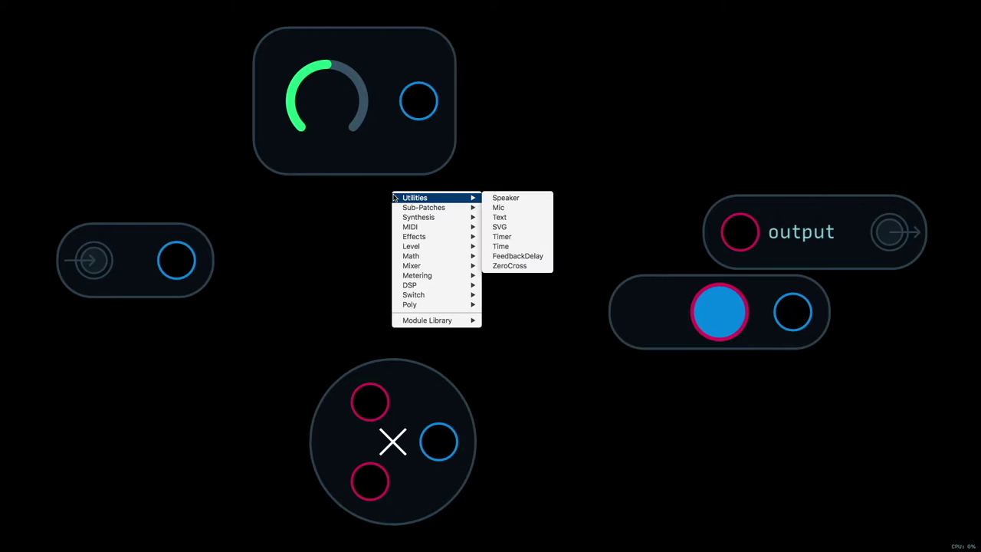
pyautogui.click(852, 248)
pyautogui.click(728, 111)
pyautogui.rightClick(798, 215)
pyautogui.click(833, 269)
pyautogui.press('Return')
# - Duplicate the multiply node and place the copy below the toggle button node
pyautogui.click(412, 440)
pyautogui.hotkey('ctrl', 'd')
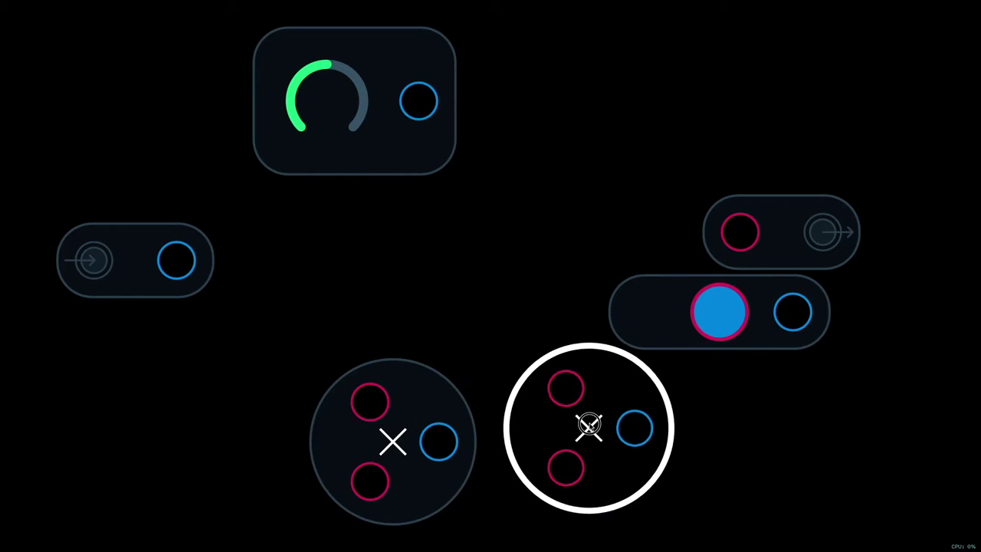
pyautogui.click(588, 428)
# - Wire the knob into the first multiply node's upper input and the input node into its lower input, keeping the nodes close together
pyautogui.moveTo(418, 109); pyautogui.dragTo(365, 239)
pyautogui.moveTo(176, 260); pyautogui.dragTo(307, 308)
pyautogui.moveTo(97, 245); pyautogui.dragTo(128, 288)
# - Wire the toggle button into the second multiply node's upper input and position that node between the first multiply node and the output
pyautogui.moveTo(640, 307); pyautogui.dragTo(529, 299)
pyautogui.moveTo(656, 306); pyautogui.dragTo(564, 388)
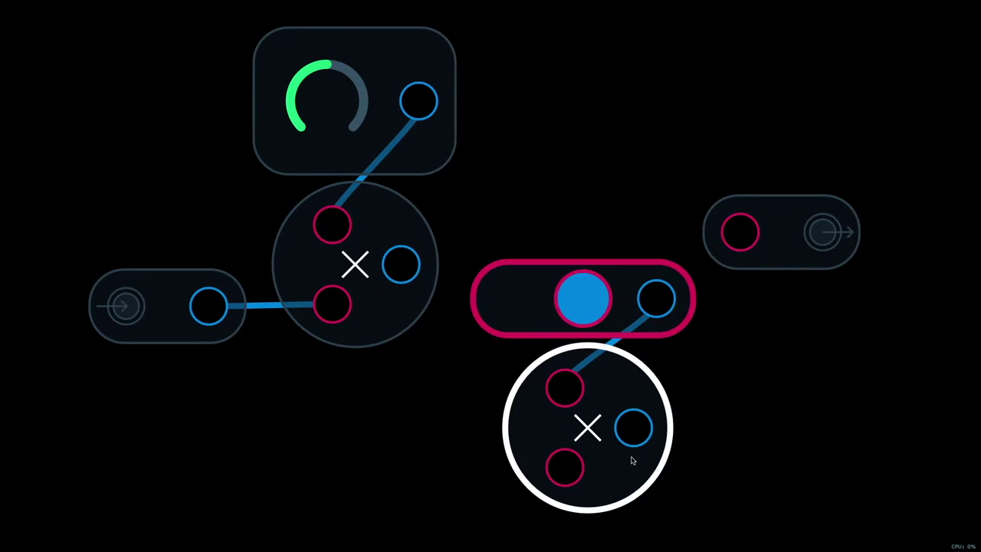
pyautogui.moveTo(589, 427); pyautogui.dragTo(606, 261)
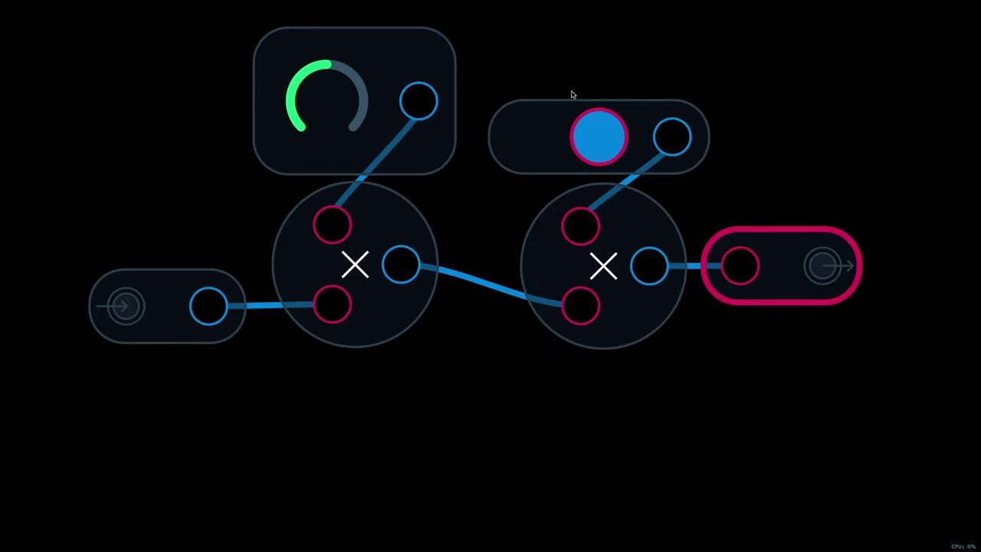
# - Add a text node and place it just above the knob node
pyautogui.scroll(-5, 555, 387)
pyautogui.scroll(4, 548, 307)
pyautogui.rightClick(541, 146)
pyautogui.moveTo(564, 161)
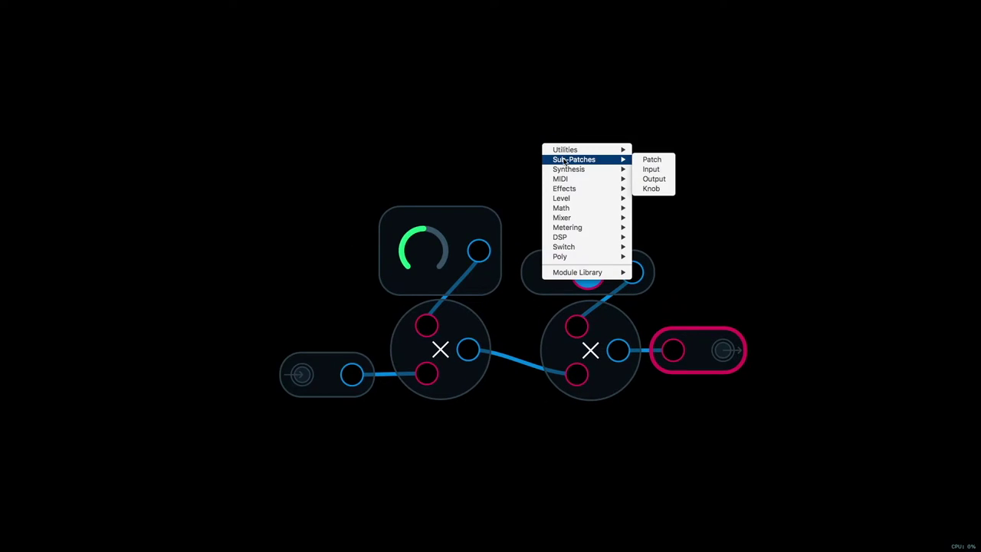
pyautogui.moveTo(605, 150)
pyautogui.click(644, 159)
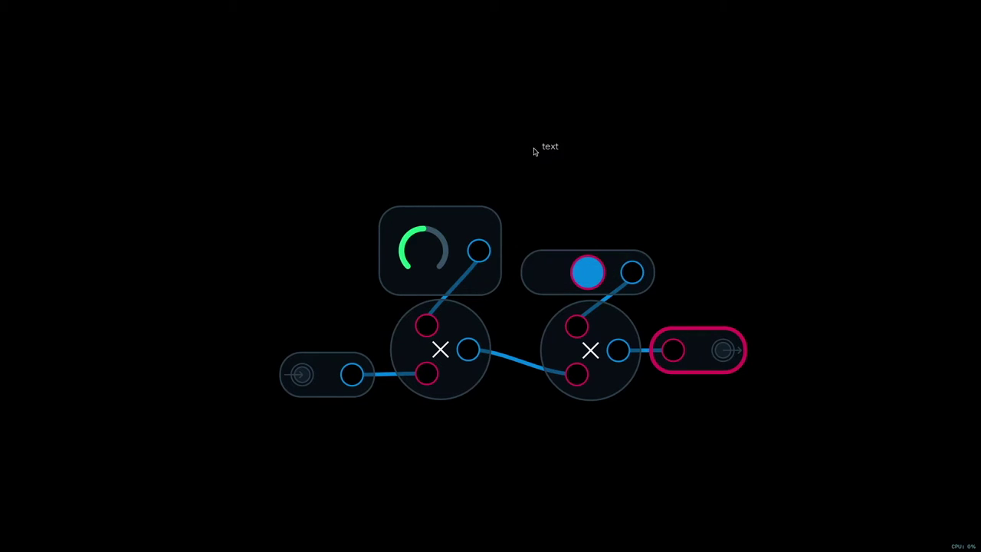
pyautogui.moveTo(546, 151); pyautogui.dragTo(407, 182)
# - Expose the text node above the knob and set its text to "level"
pyautogui.rightClick(409, 179)
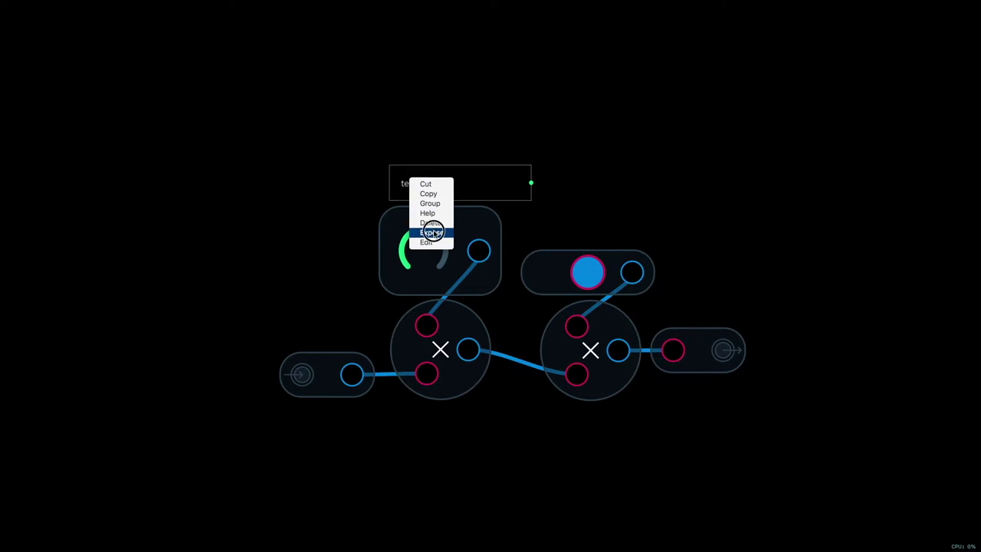
pyautogui.click(432, 231)
pyautogui.rightClick(416, 177)
pyautogui.click(433, 242)
pyautogui.write('vo')
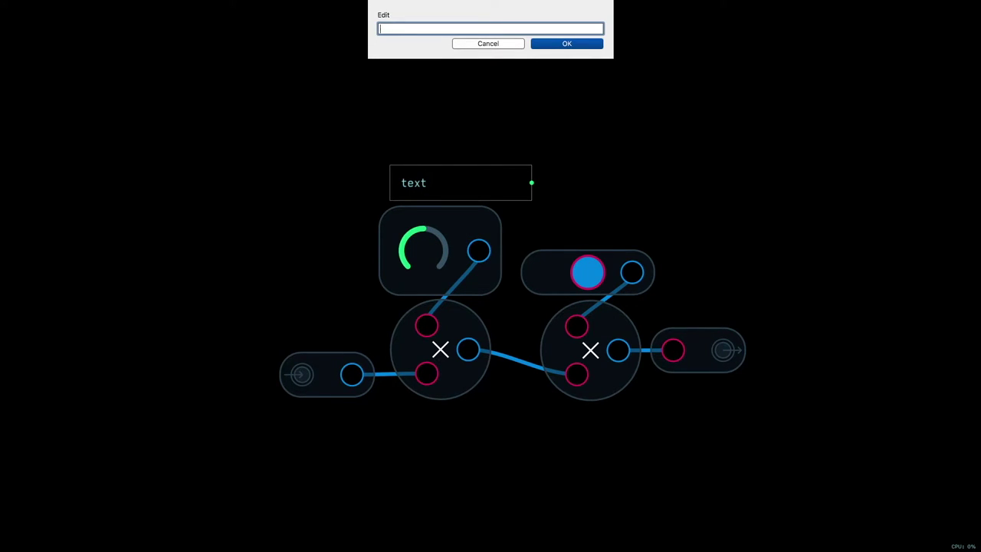
pyautogui.write('level')
pyautogui.press('Return')
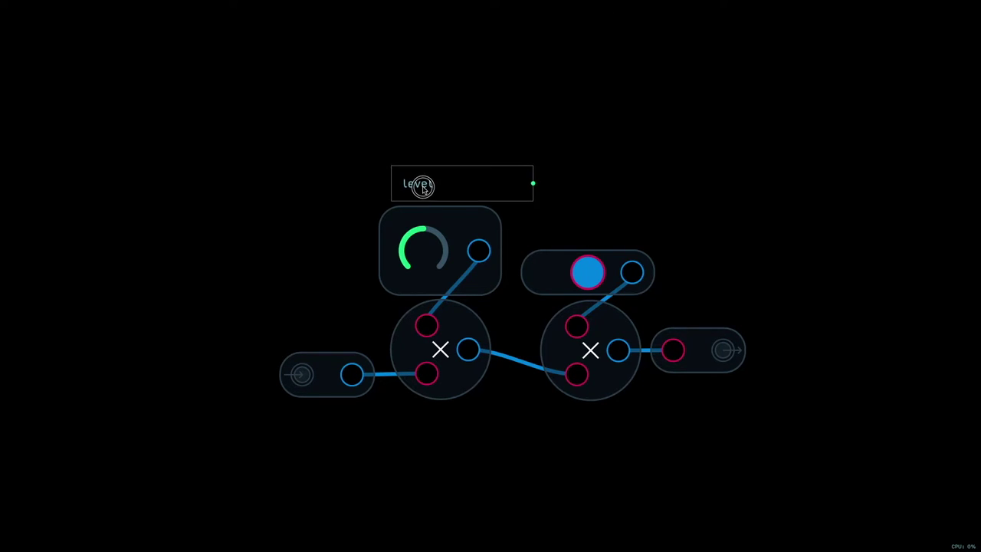
# - Copy the "level" label, place the copy above the toggle button node and change its text to "mute"
pyautogui.press('super+c')
pyautogui.press('super+v')
pyautogui.moveTo(512, 143); pyautogui.dragTo(617, 221)
pyautogui.rightClick(582, 219)
pyautogui.click(600, 283)
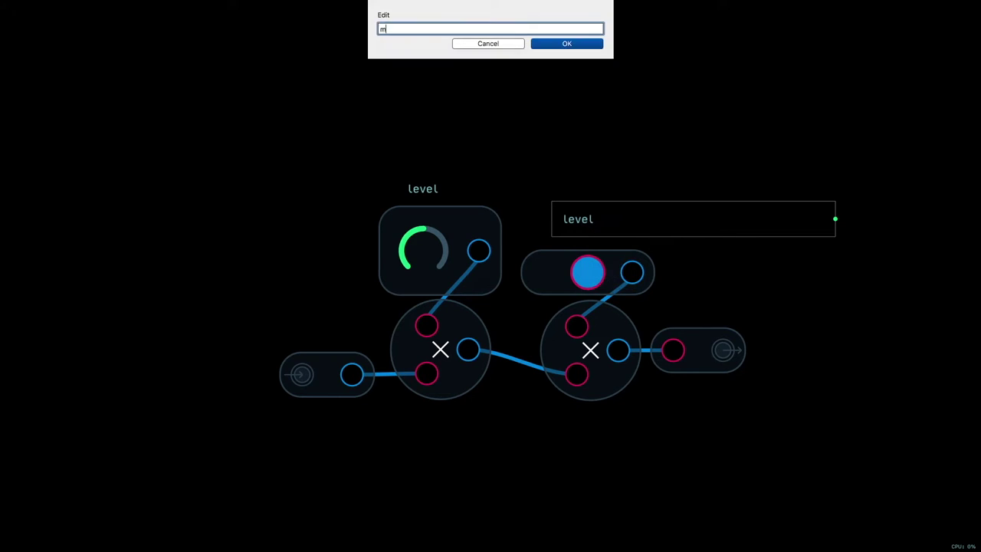
pyautogui.write('mute')
pyautogui.press('Return')
# - Copy the "mute" label, place the copy beside the input node and change its text to "a"
pyautogui.moveTo(589, 223); pyautogui.dragTo(598, 233)
pyautogui.press('super+c')
pyautogui.press('super+v')
pyautogui.moveTo(623, 188); pyautogui.dragTo(257, 374)
pyautogui.rightClick(256, 370)
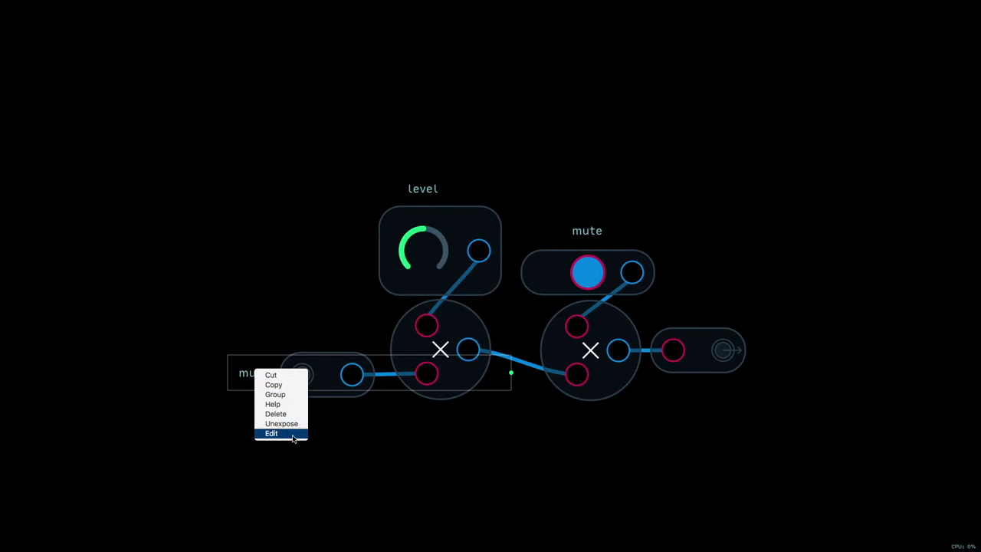
pyautogui.click(292, 434)
pyautogui.write('a')
pyautogui.press('Return')
# - Place a second "a" label beside the output node and adjust the position of the label next to the input node
pyautogui.hotkey('ctrl', 'v')
pyautogui.moveTo(279, 330); pyautogui.dragTo(755, 350)
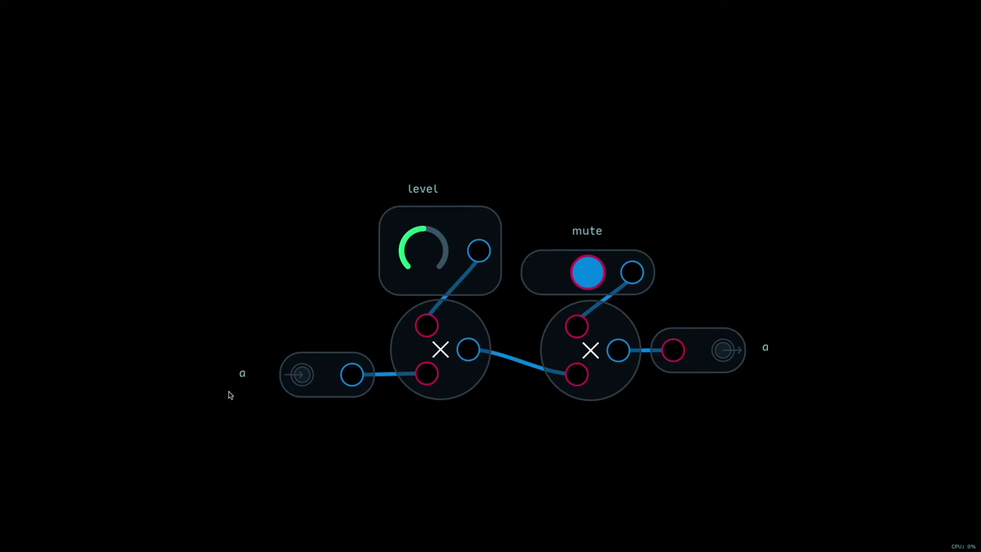
pyautogui.moveTo(242, 374); pyautogui.dragTo(259, 386)
pyautogui.doubleClick(760, 223)
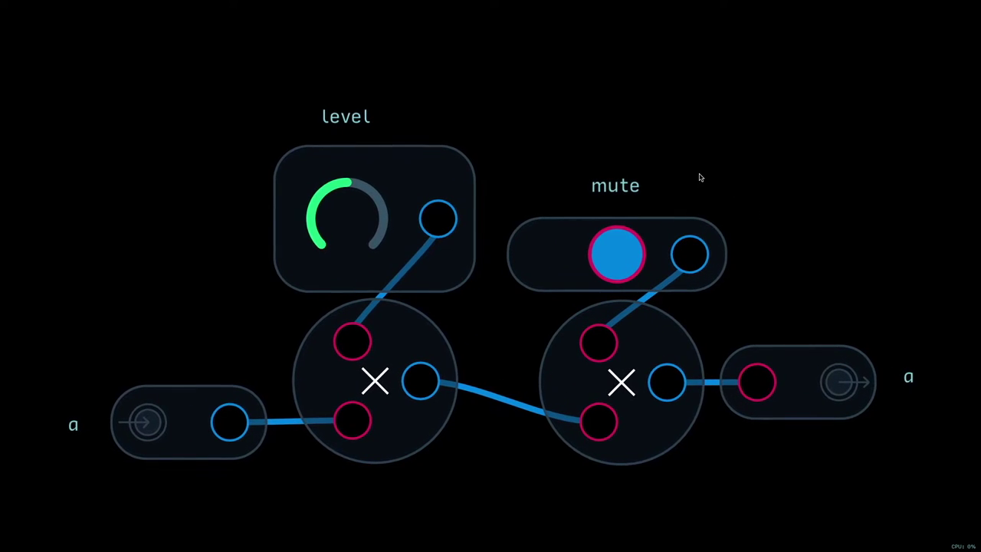
pyautogui.rightClick(495, 184)
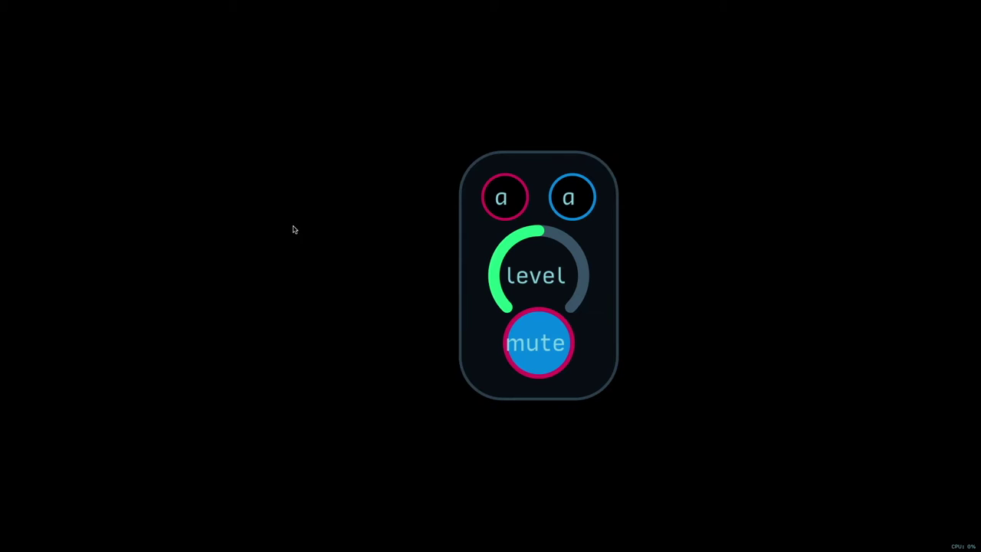
# - Insert the 3ceeoh VCO oscillator from the module library beside the level and mute module
pyautogui.rightClick(249, 201)
pyautogui.moveTo(321, 330)
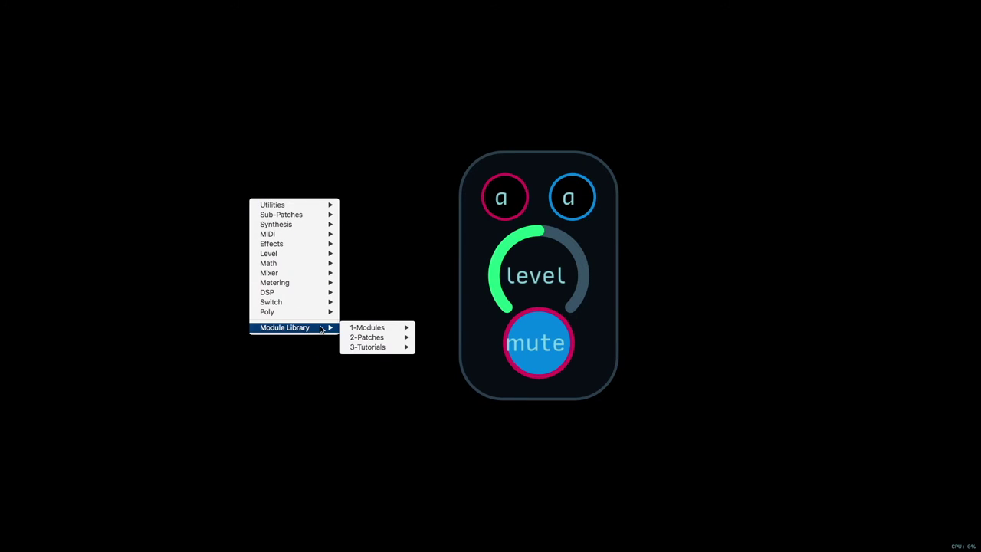
pyautogui.moveTo(380, 328)
pyautogui.moveTo(462, 376)
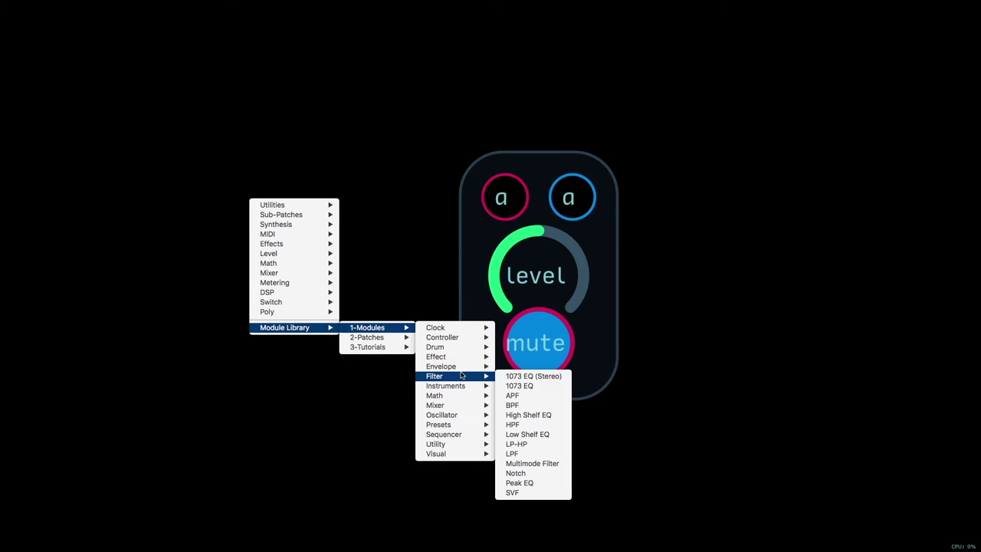
pyautogui.moveTo(457, 417)
pyautogui.moveTo(540, 422)
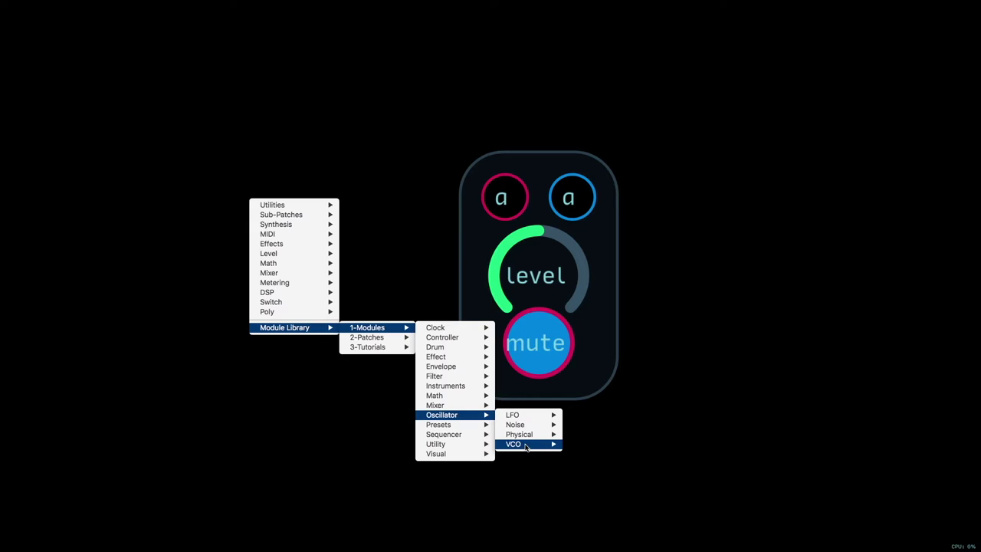
pyautogui.moveTo(526, 447)
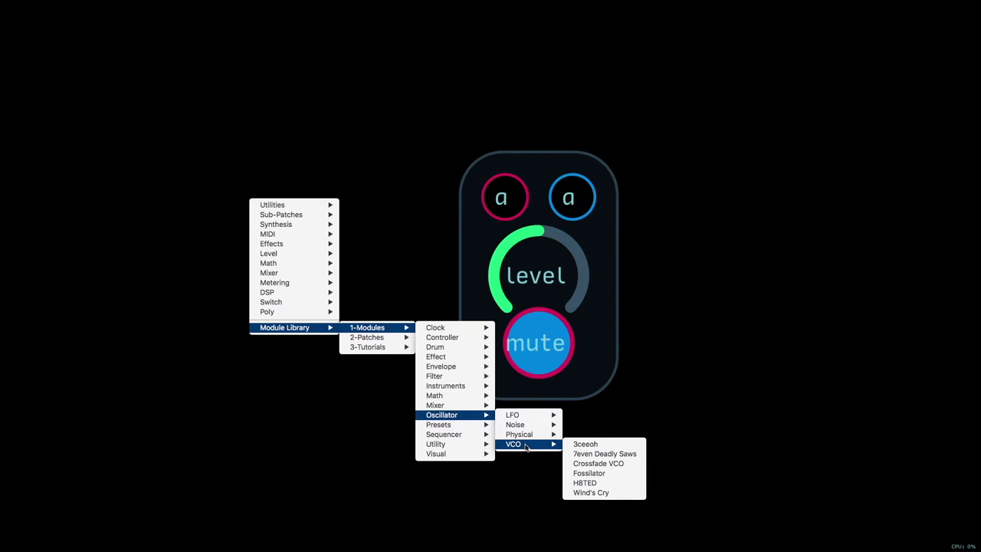
pyautogui.click(609, 445)
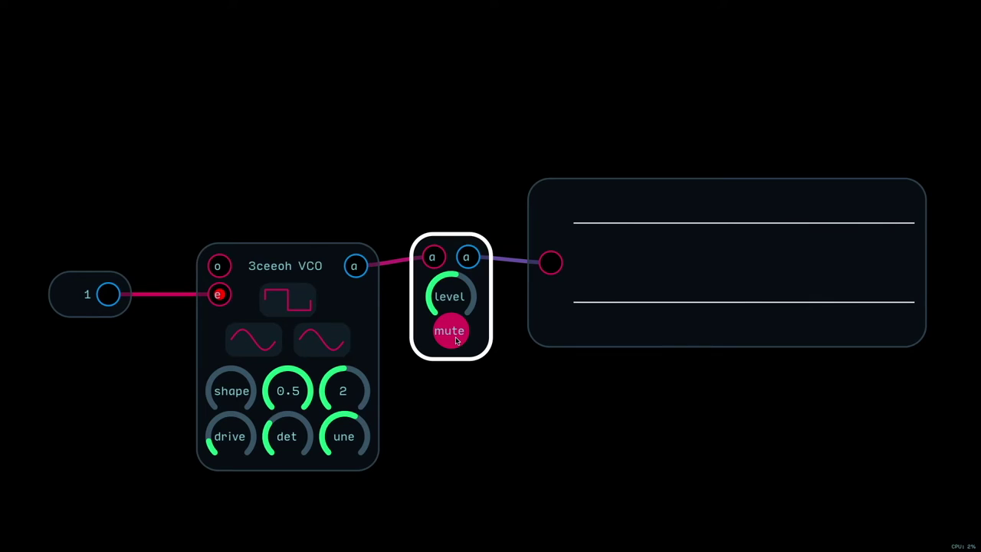
# - Delete the 3ceeoh VCO and the other test modules around the level and mute module
pyautogui.moveTo(317, 149)
pyautogui.mouseDown()
pyautogui.moveTo(116, 405)
pyautogui.moveTo(345, 206)
pyautogui.mouseUp()
pyautogui.press('BackSpace')
pyautogui.moveTo(629, 85); pyautogui.dragTo(721, 340)
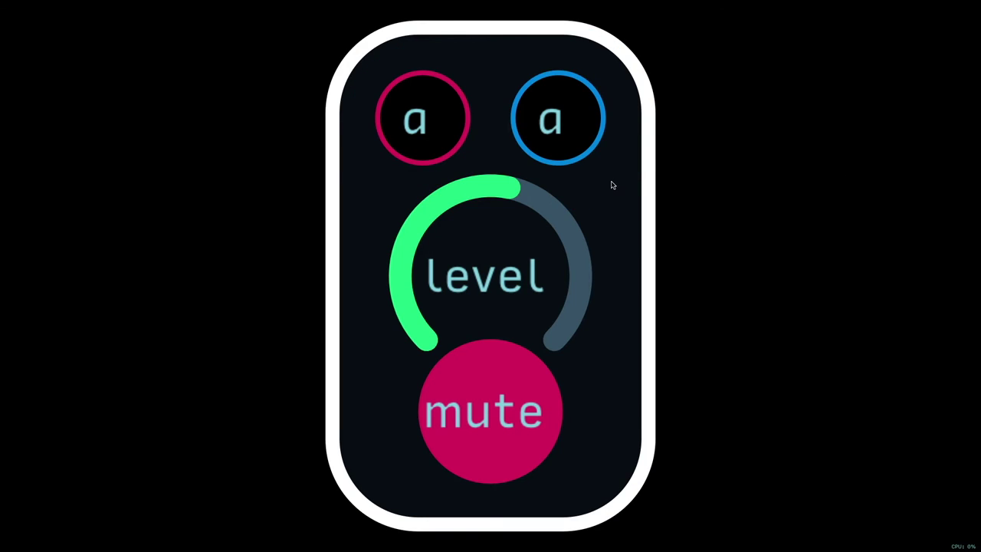
# - Open the level and mute module and change the input node's label to ">"
pyautogui.doubleClick(611, 182)
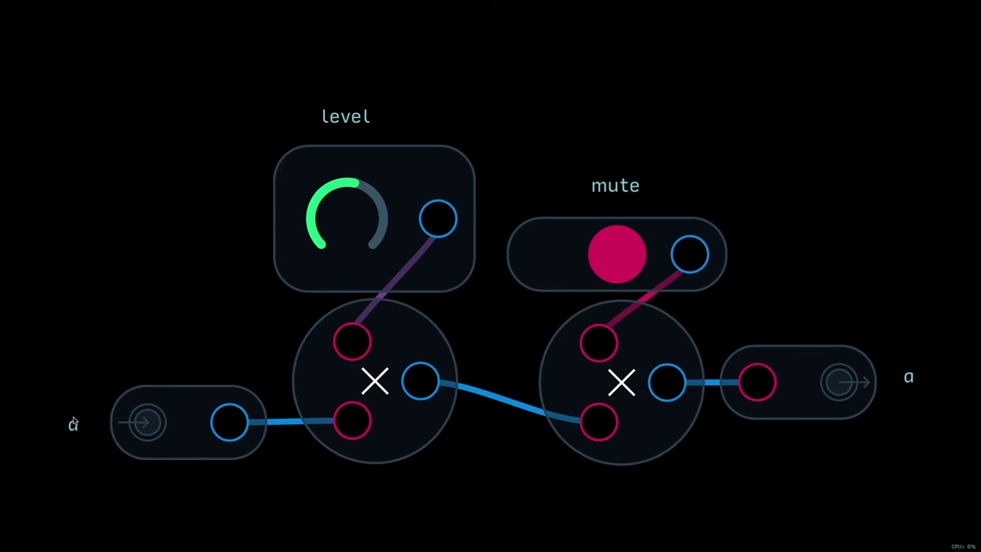
pyautogui.rightClick(73, 417)
pyautogui.click(90, 479)
pyautogui.write('>')
pyautogui.press('Return')
# - Change the output node's label to ">" and return to the parent patch
pyautogui.rightClick(909, 377)
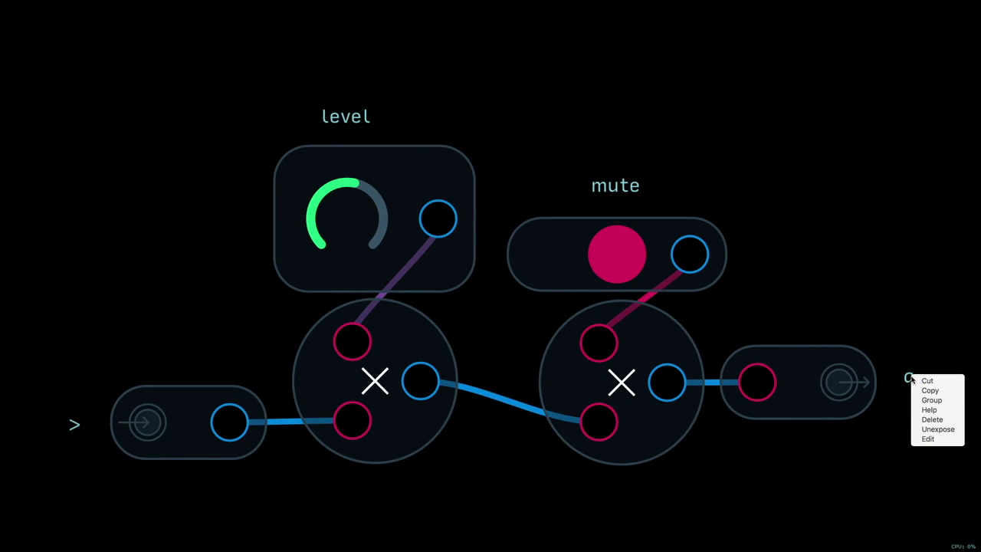
pyautogui.click(928, 438)
pyautogui.press('Return')
pyautogui.doubleClick(866, 197)
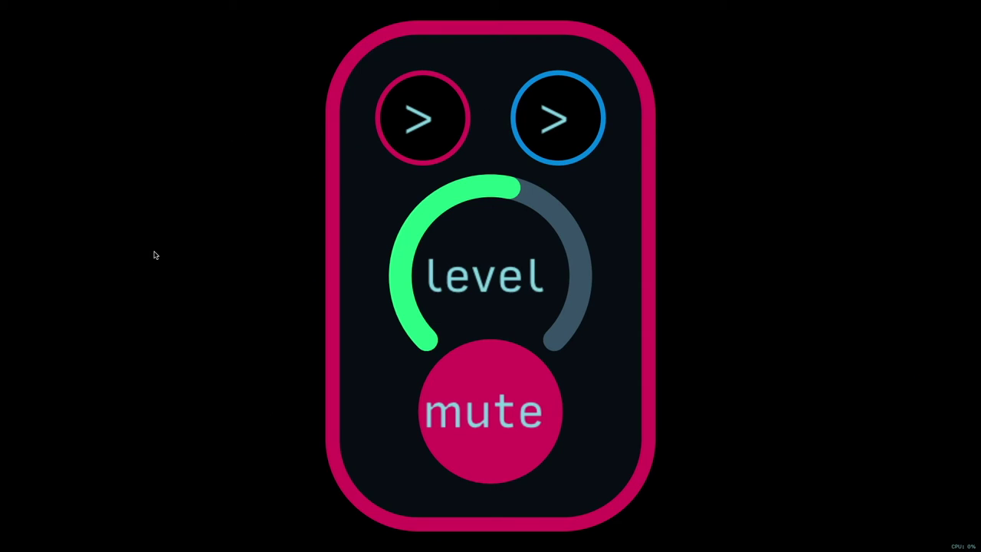
# - Fill in the patch information with the author's name, the tag "Level" and the description "A simple volume control with a toggled mute"
pyautogui.moveTo(13, 5)
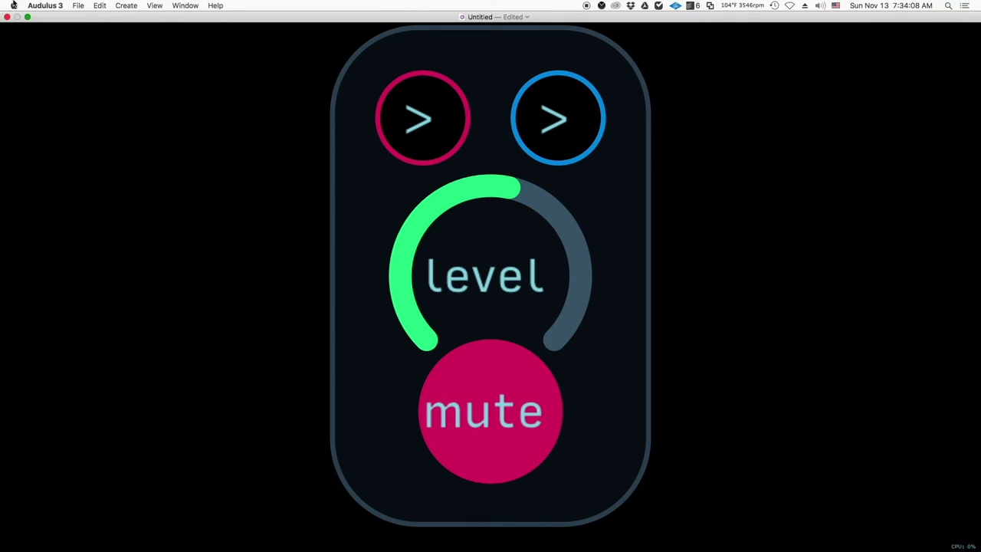
pyautogui.click(74, 5)
pyautogui.click(103, 71)
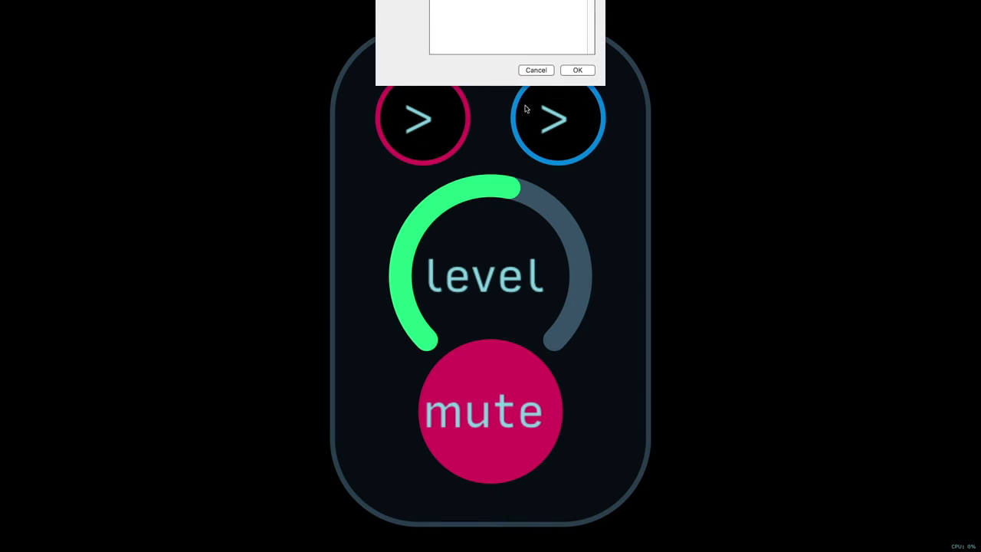
pyautogui.write('Bimini Road')
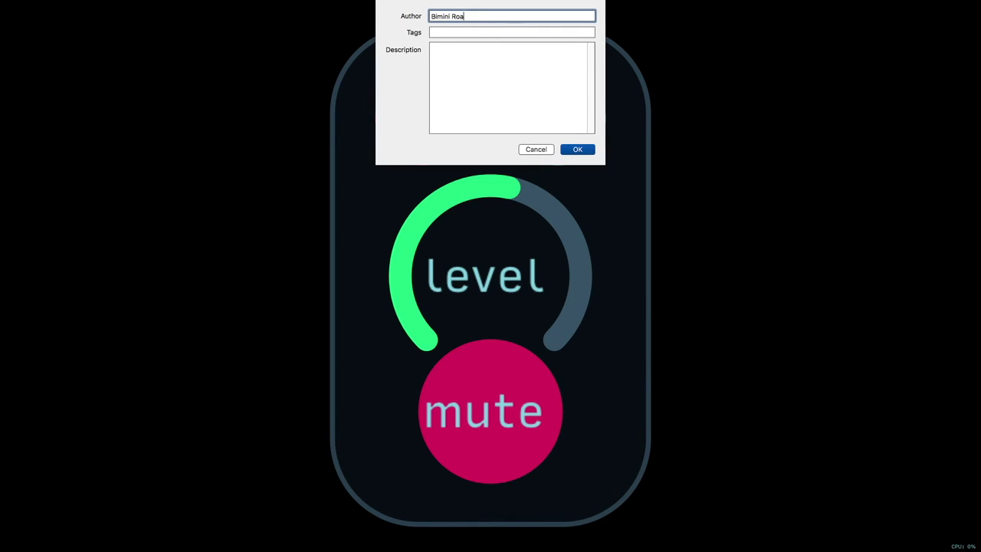
pyautogui.press('Tab')
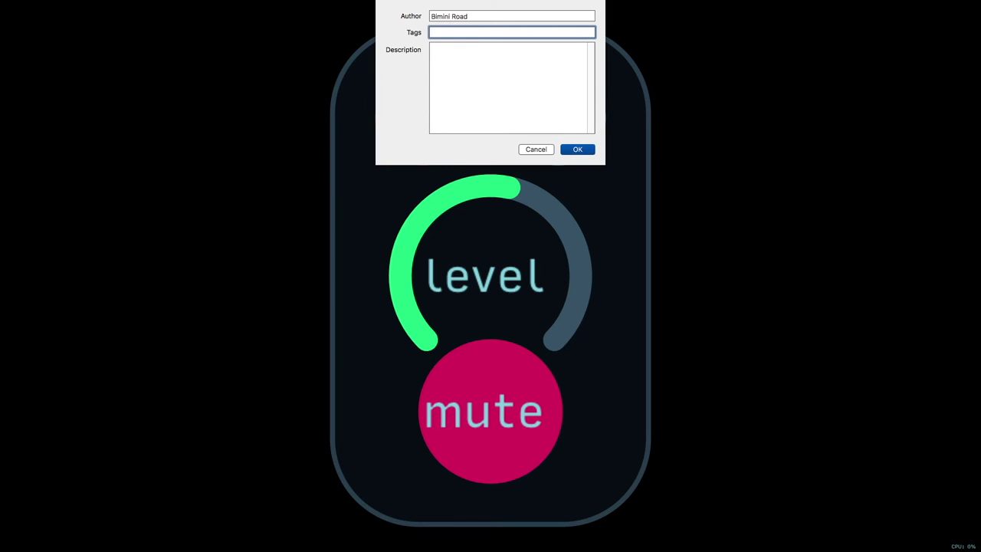
pyautogui.write('Level')
pyautogui.press('Tab')
pyautogui.write('A')
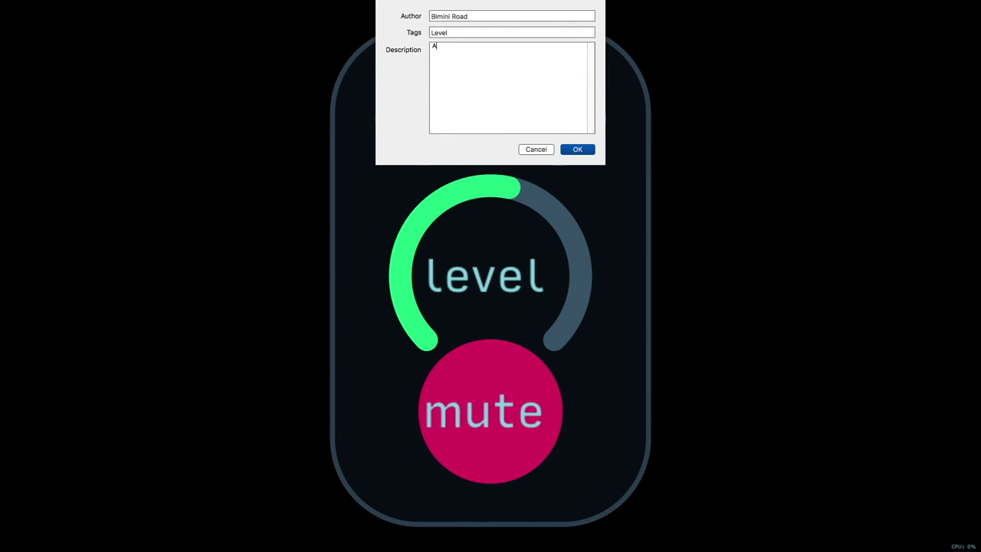
pyautogui.write(' simple volume control with a toggled mute')
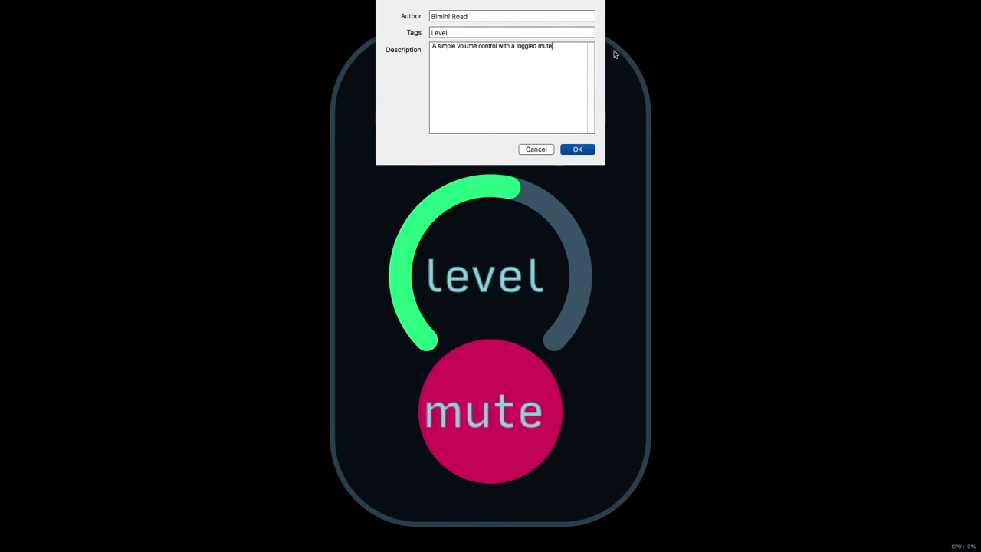
pyautogui.click(577, 150)
# - Clear the patch's edit history and save it as "Level Mute"
pyautogui.click(98, 6)
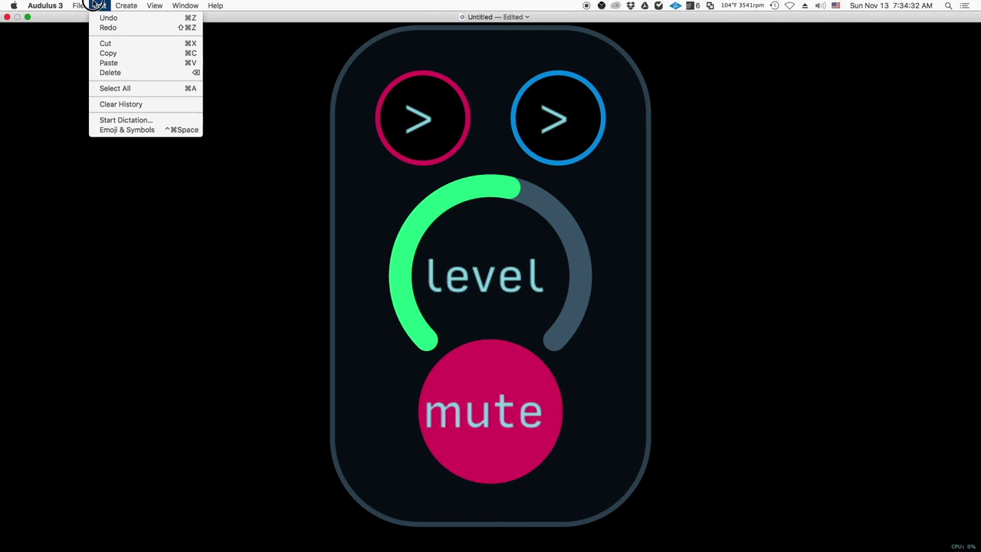
pyautogui.click(108, 104)
pyautogui.press('super+s')
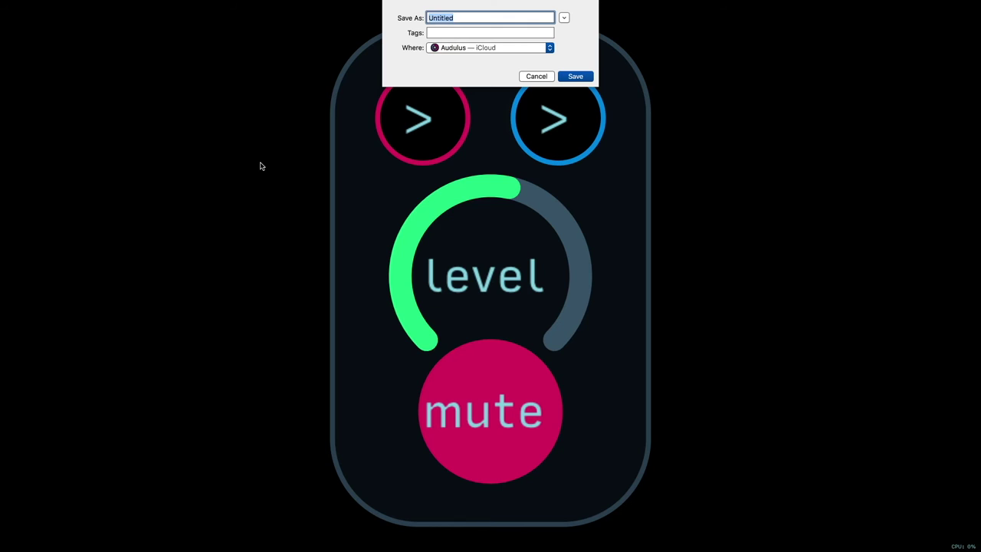
pyautogui.write('Level Mute')
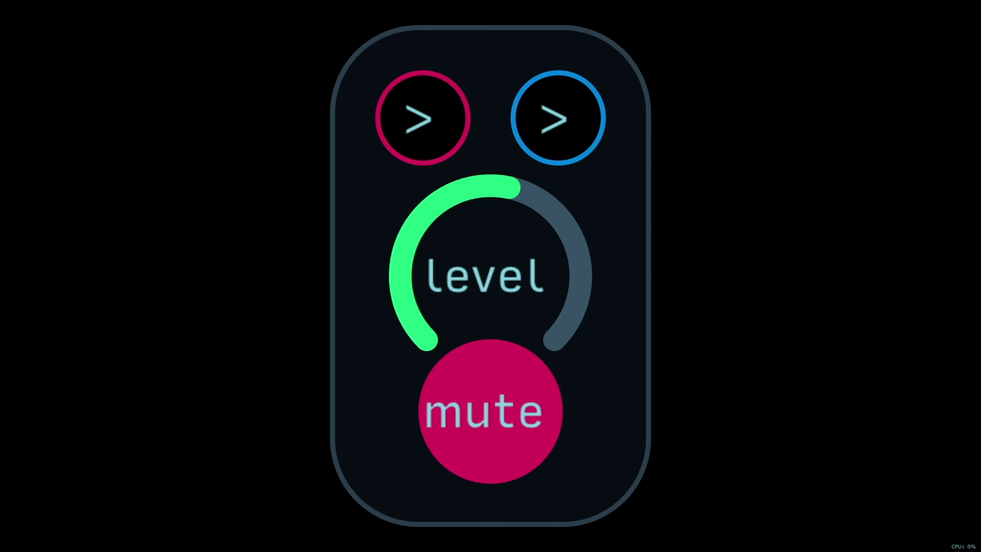